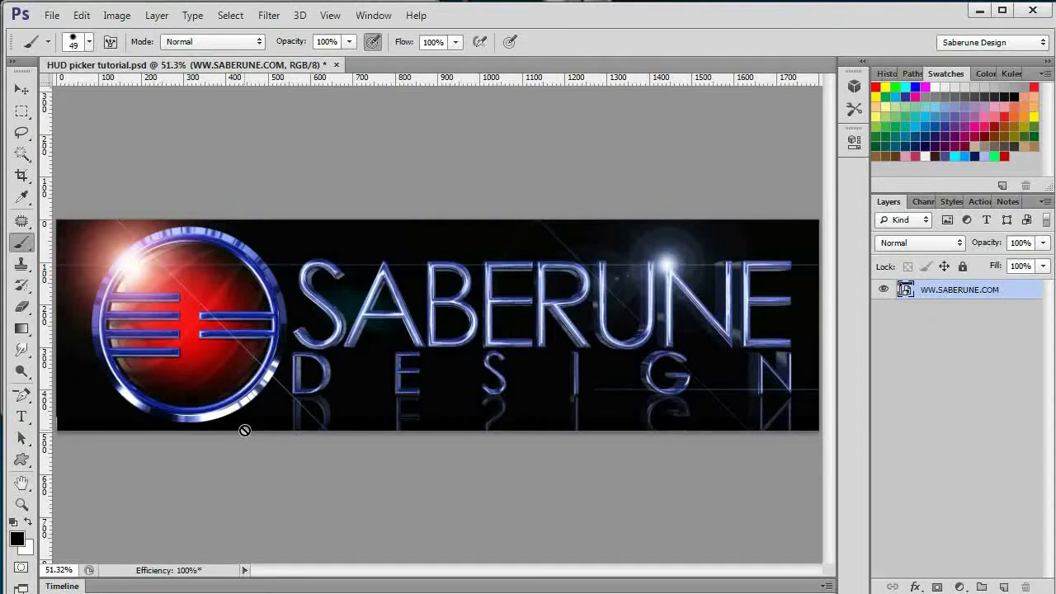
# Step: Switch to the Eyedropper and back to the Brush, then add an empty layer above WW.SABERUNE.COM
pyautogui.click(21, 198)
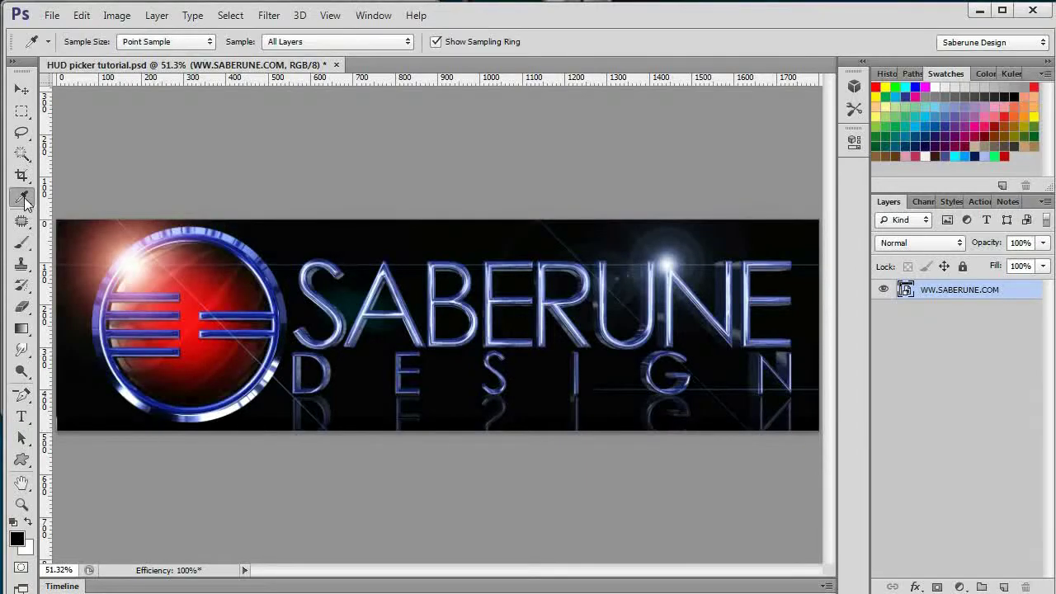
pyautogui.click(22, 242)
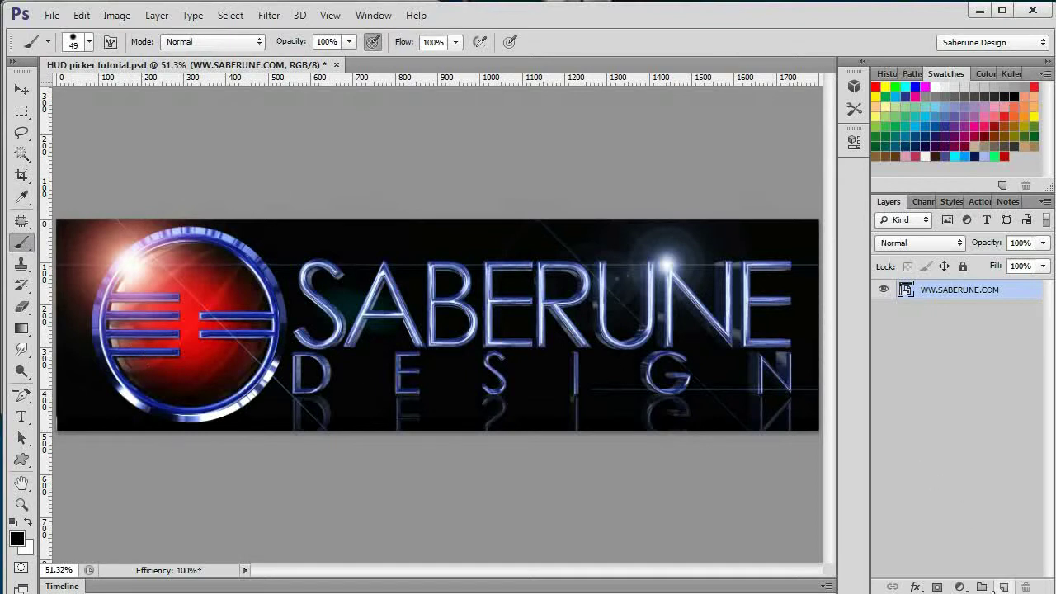
pyautogui.click(1003, 587)
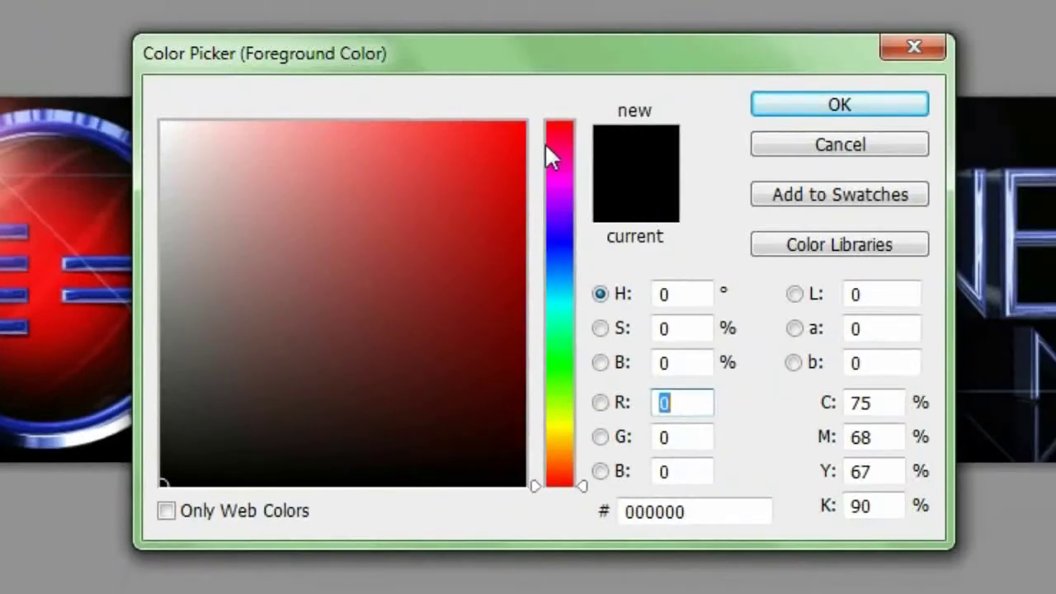
# Step: Pick a bright, fully saturated cyan as the foreground colour in the Color Picker
pyautogui.moveTo(550, 157); pyautogui.dragTo(530, 289)
pyautogui.moveTo(395, 249); pyautogui.dragTo(508, 124)
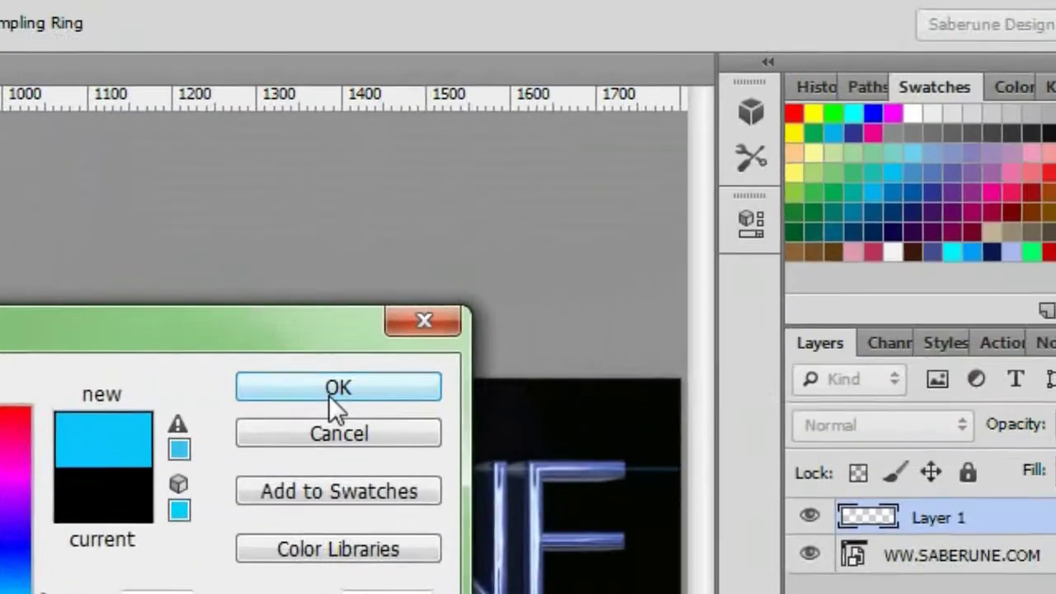
pyautogui.click(328, 395)
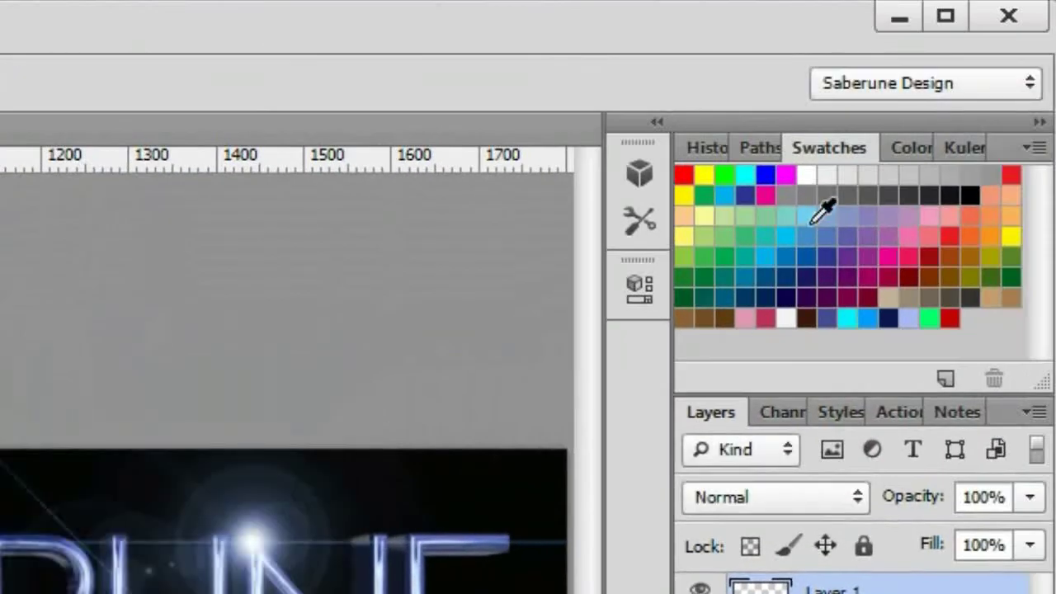
# Step: Use the Color panel's RGB sliders and ramp to make the foreground purple R112 G39 B114
pyautogui.click(902, 147)
pyautogui.moveTo(853, 236); pyautogui.dragTo(803, 238)
pyautogui.moveTo(825, 318); pyautogui.dragTo(966, 324)
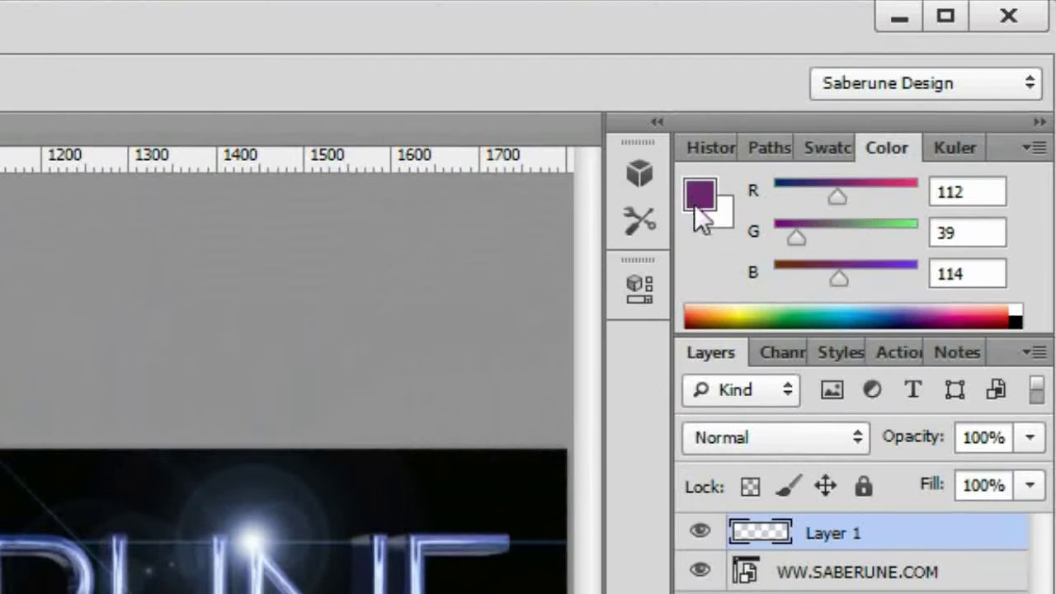
pyautogui.click(702, 206)
pyautogui.click(715, 220)
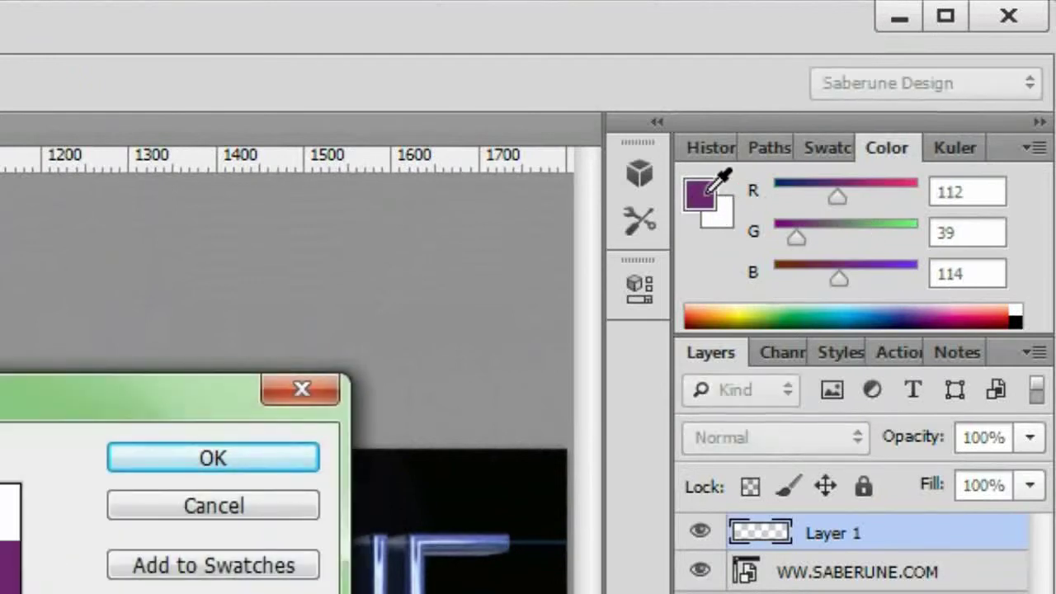
pyautogui.click(710, 197)
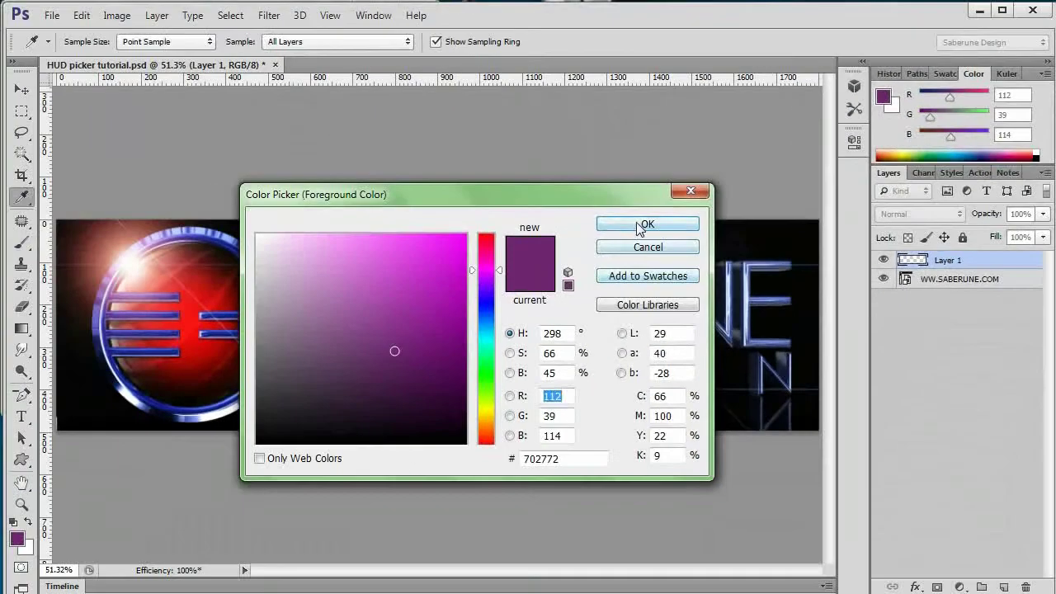
pyautogui.click(213, 458)
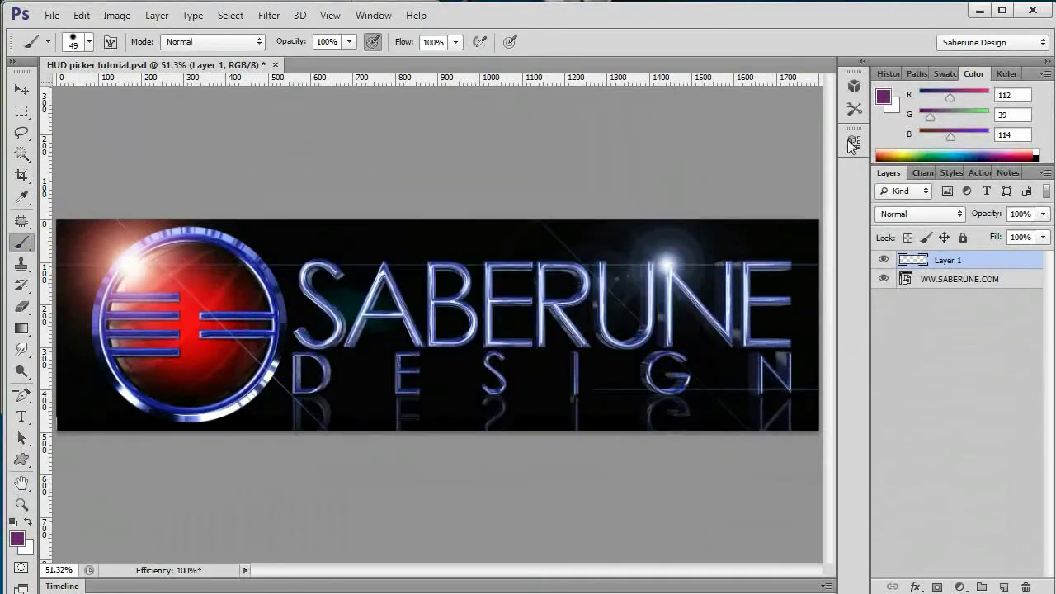
# Step: Bring the Swatches grid back and reset the foreground colour to default black with D
pyautogui.click(945, 73)
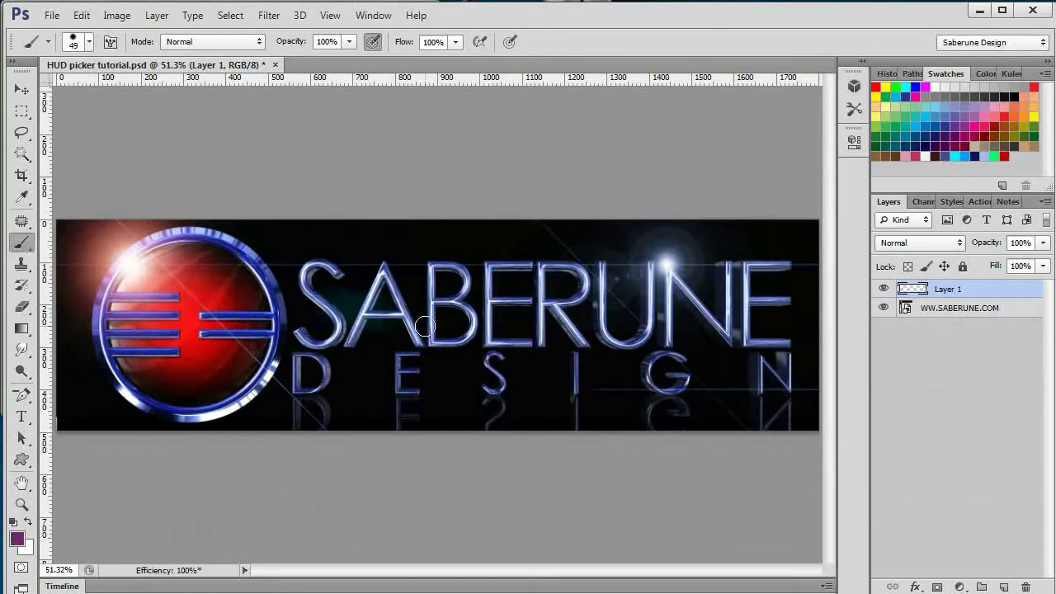
pyautogui.press('d')
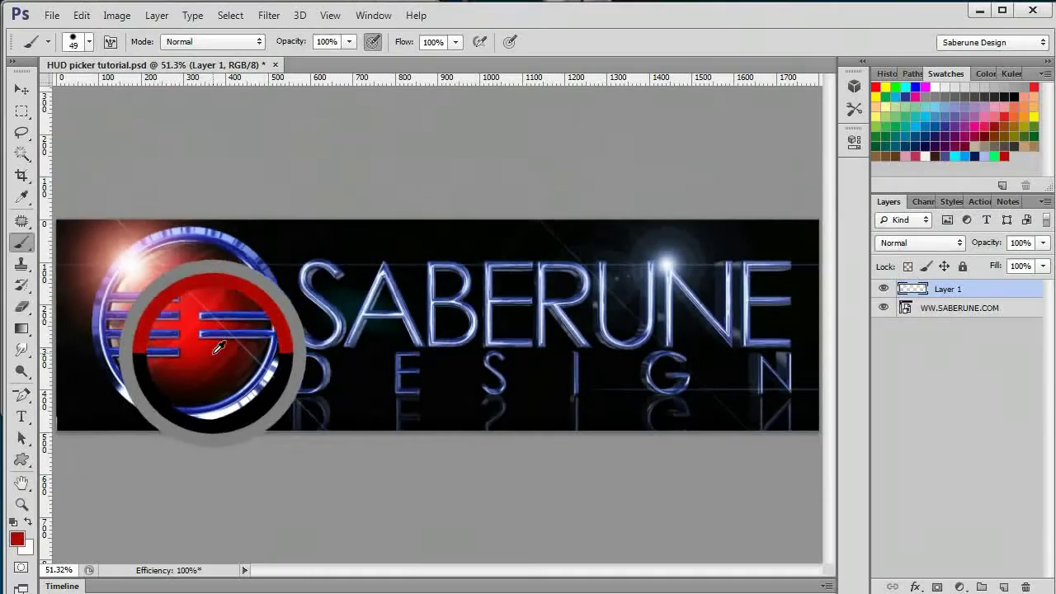
pyautogui.moveTo(192, 345)
pyautogui.mouseDown()
pyautogui.moveTo(196, 376)
pyautogui.moveTo(247, 280)
pyautogui.moveTo(266, 275)
pyautogui.moveTo(262, 304)
pyautogui.moveTo(285, 328)
pyautogui.moveTo(263, 356)
pyautogui.moveTo(199, 352)
pyautogui.moveTo(193, 332)
pyautogui.moveTo(208, 335)
pyautogui.mouseUp()
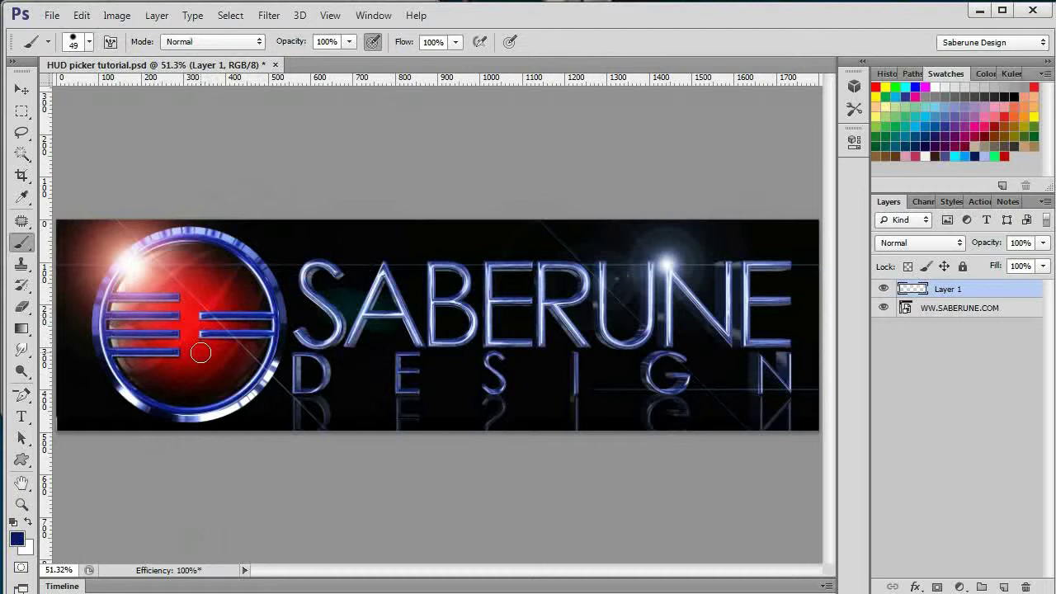
pyautogui.moveTo(200, 353); pyautogui.dragTo(205, 350)
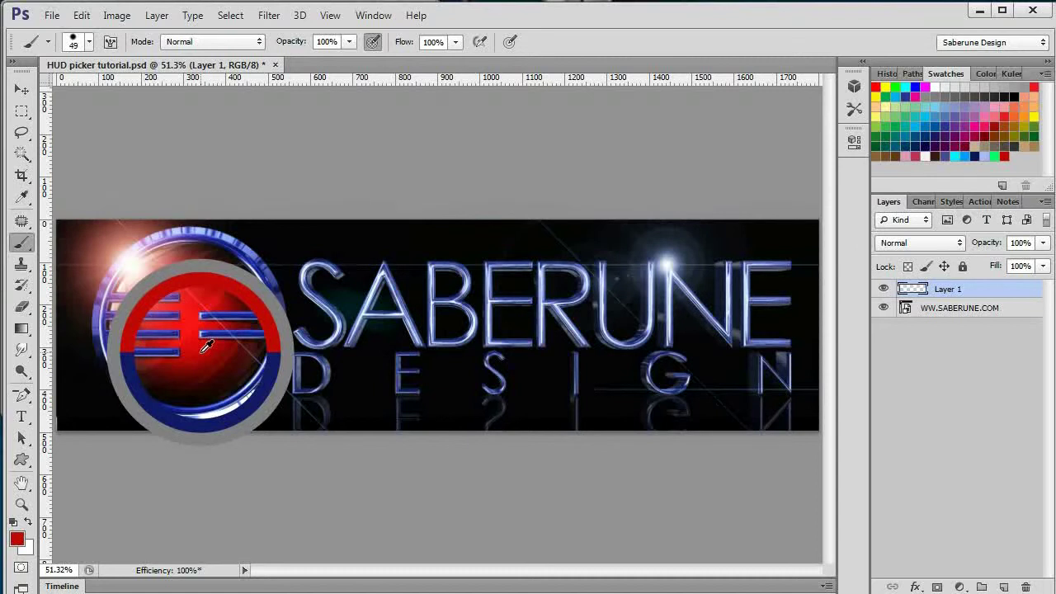
pyautogui.moveTo(207, 347); pyautogui.dragTo(200, 353)
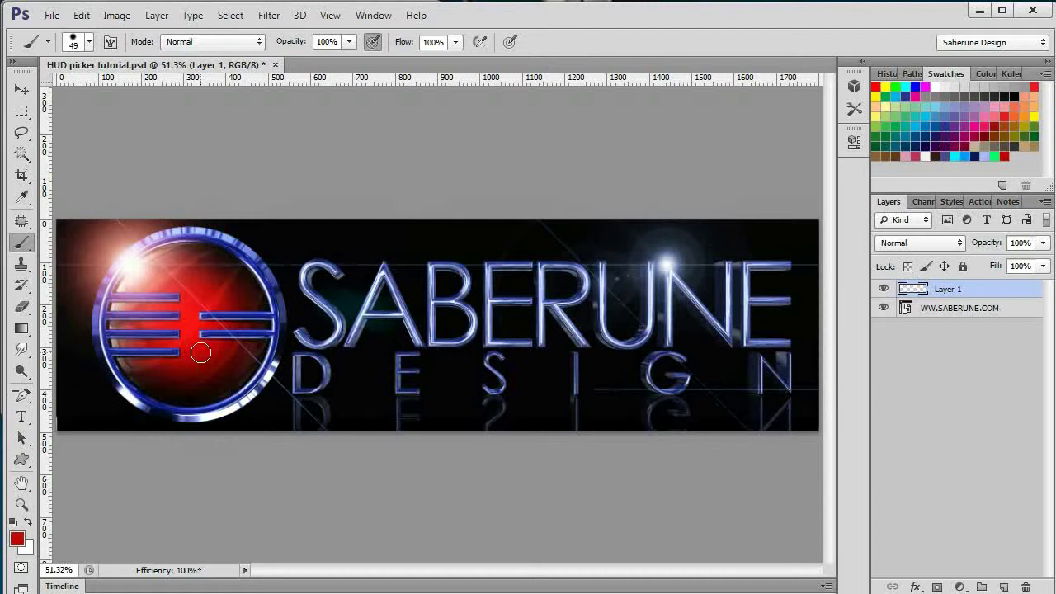
pyautogui.press('d')
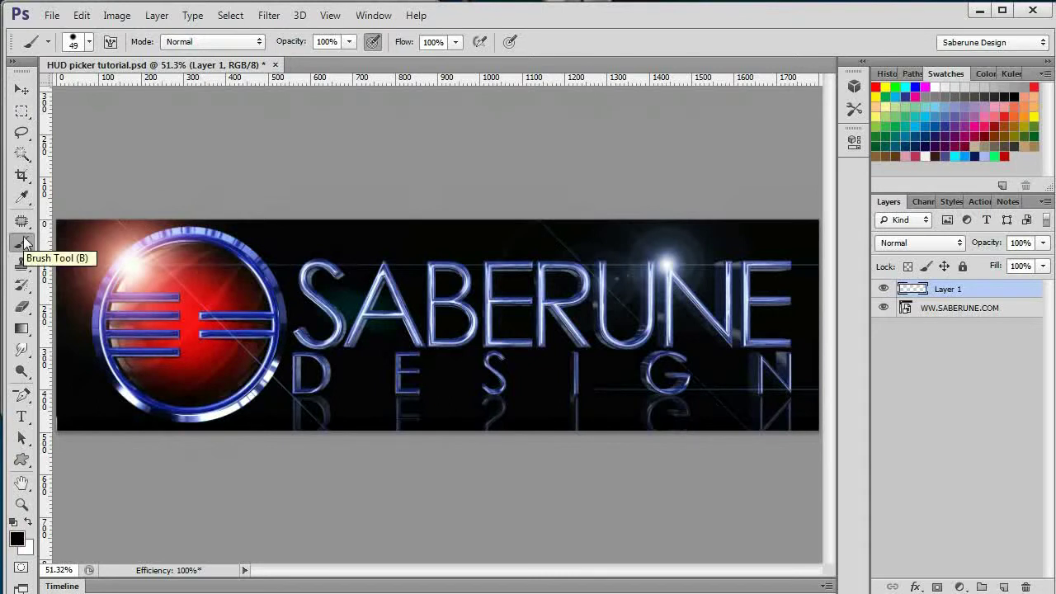
pyautogui.click(24, 332)
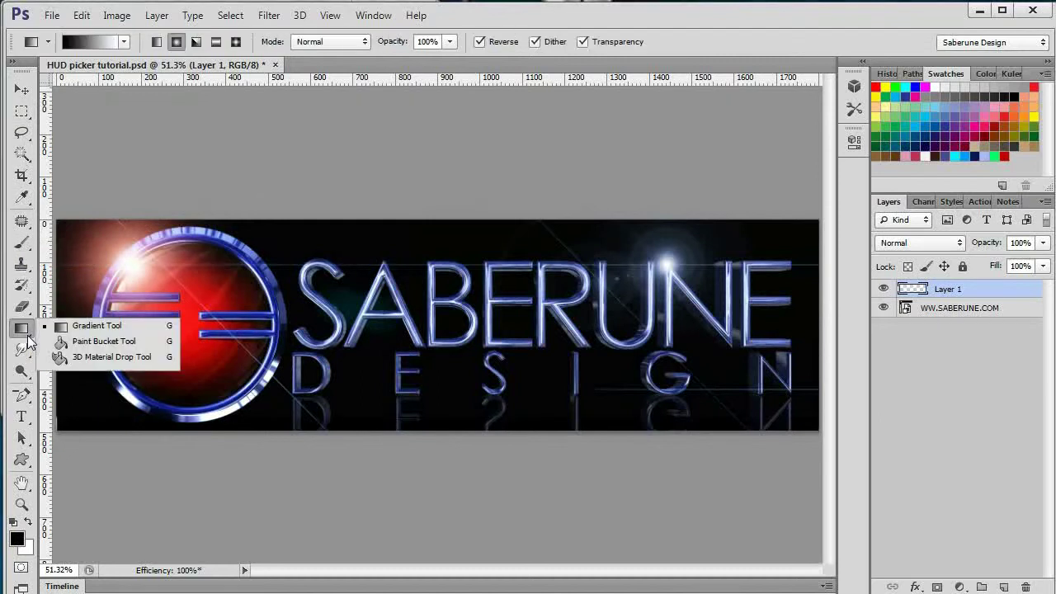
pyautogui.click(91, 326)
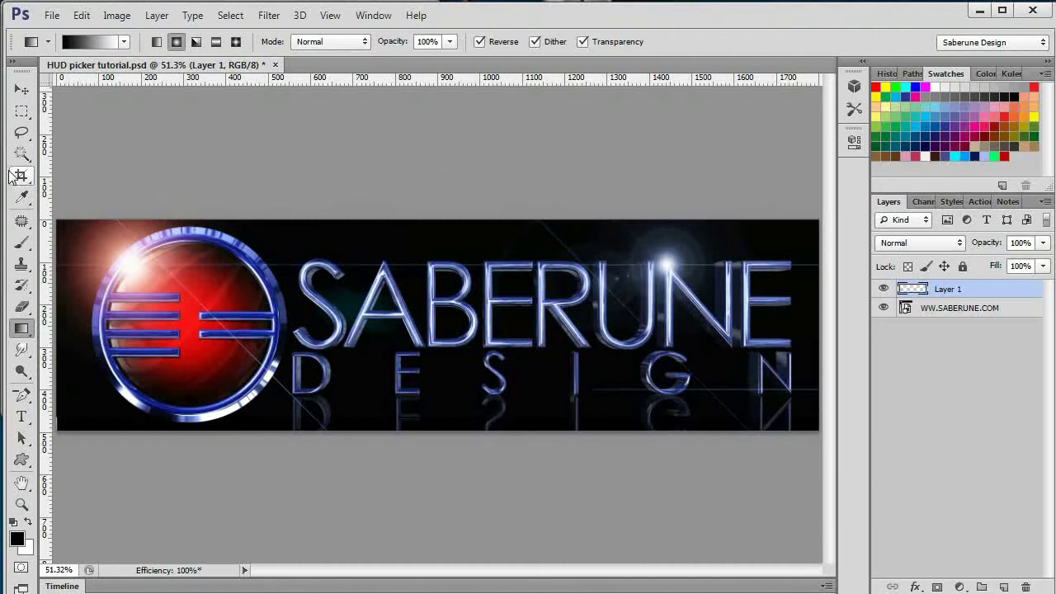
pyautogui.click(22, 243)
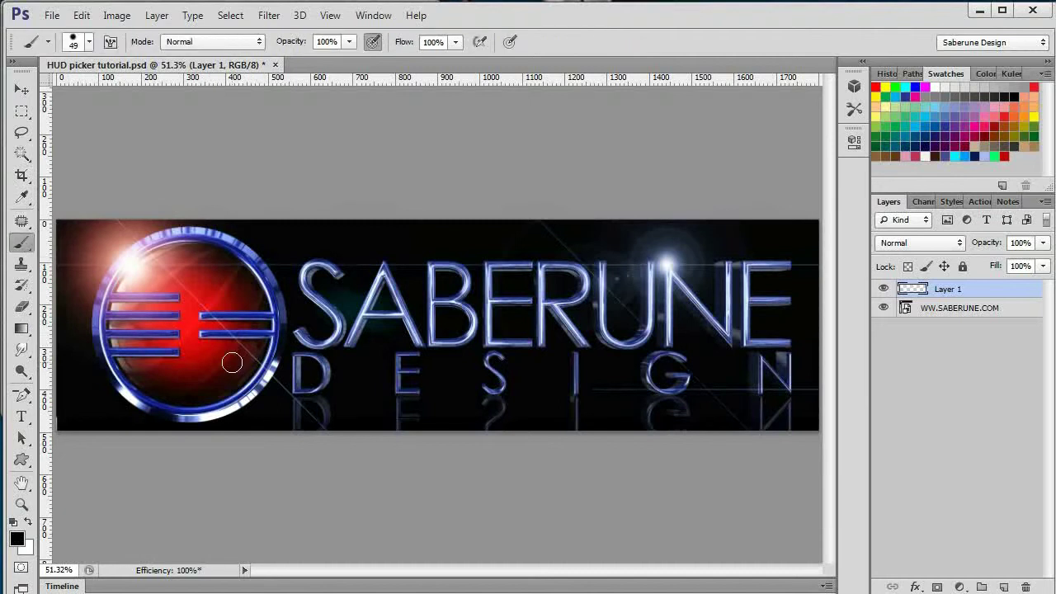
pyautogui.press('alt')
pyautogui.press('alt')
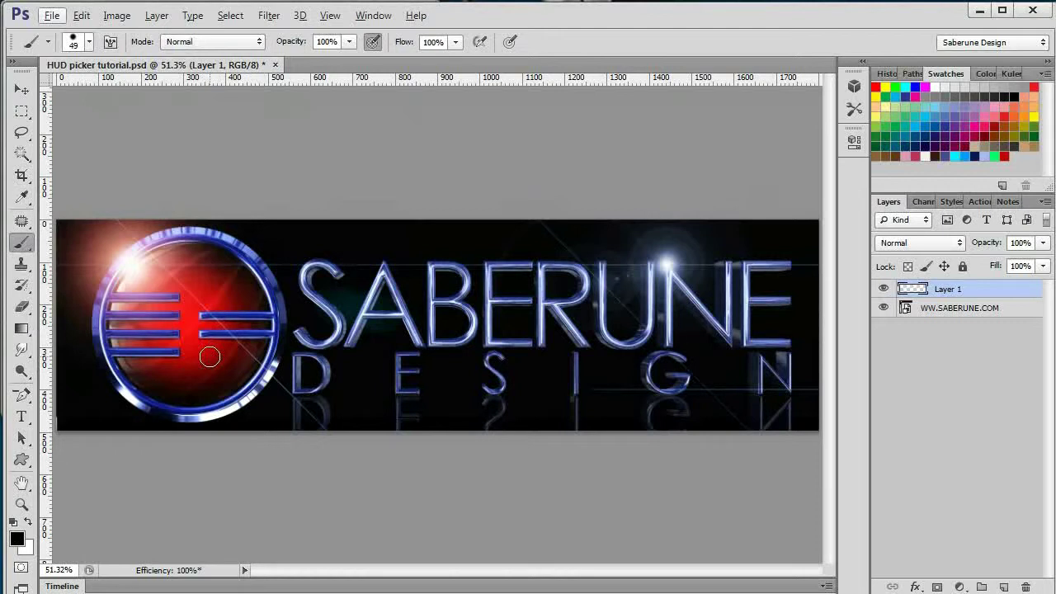
pyautogui.press('alt')
# Step: Use the on-canvas HUD colour picker over the banner to choose a bright pink foreground
pyautogui.keyDown('alt'); pyautogui.keyDown('shift'); pyautogui.rightClick(210, 359); pyautogui.keyUp('shift'); pyautogui.keyUp('alt')
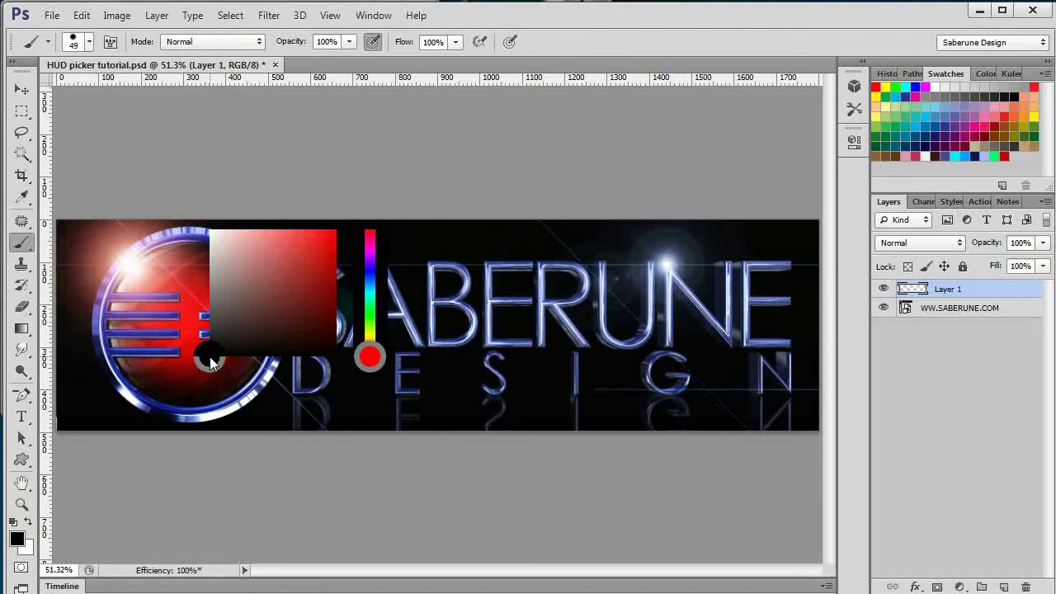
pyautogui.moveTo(210, 357)
pyautogui.mouseDown()
pyautogui.moveTo(281, 289)
pyautogui.moveTo(358, 283)
pyautogui.moveTo(374, 295)
pyautogui.moveTo(370, 338)
pyautogui.moveTo(295, 258)
pyautogui.moveTo(263, 283)
pyautogui.moveTo(366, 297)
pyautogui.moveTo(378, 289)
pyautogui.moveTo(378, 241)
pyautogui.moveTo(381, 333)
pyautogui.moveTo(370, 238)
pyautogui.moveTo(225, 247)
pyautogui.moveTo(210, 273)
pyautogui.moveTo(246, 257)
pyautogui.moveTo(267, 288)
pyautogui.moveTo(302, 279)
pyautogui.moveTo(318, 247)
pyautogui.moveTo(288, 322)
pyautogui.moveTo(231, 301)
pyautogui.moveTo(304, 252)
pyautogui.moveTo(269, 274)
pyautogui.moveTo(235, 319)
pyautogui.moveTo(272, 281)
pyautogui.moveTo(291, 318)
pyautogui.moveTo(305, 246)
pyautogui.moveTo(285, 297)
pyautogui.moveTo(333, 234)
pyautogui.moveTo(310, 350)
pyautogui.moveTo(355, 198)
pyautogui.moveTo(347, 229)
pyautogui.moveTo(307, 236)
pyautogui.mouseUp()
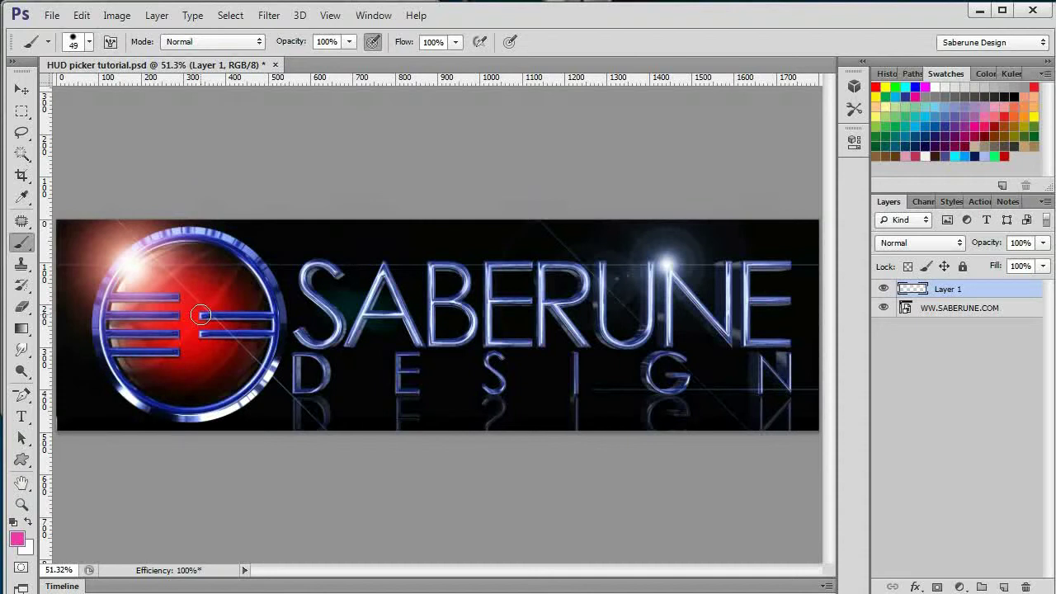
# Step: In General Preferences (Ctrl+K), change HUD Color Picker from Hue Strip (Small) to Hue Wheel
pyautogui.press('i')
pyautogui.hotkey('ctrl', 'k')
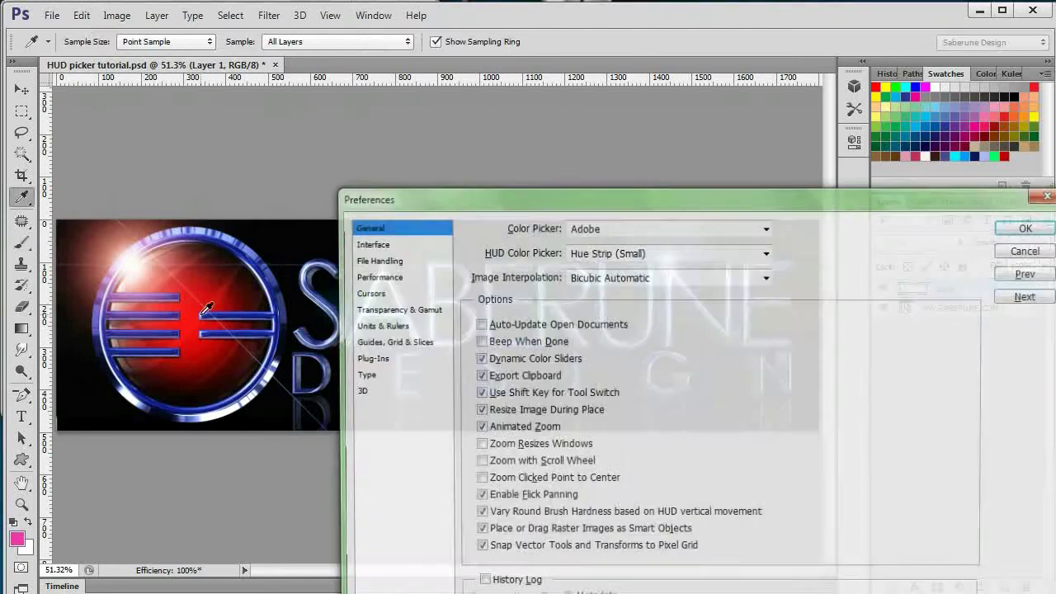
pyautogui.moveTo(478, 200); pyautogui.dragTo(268, 37)
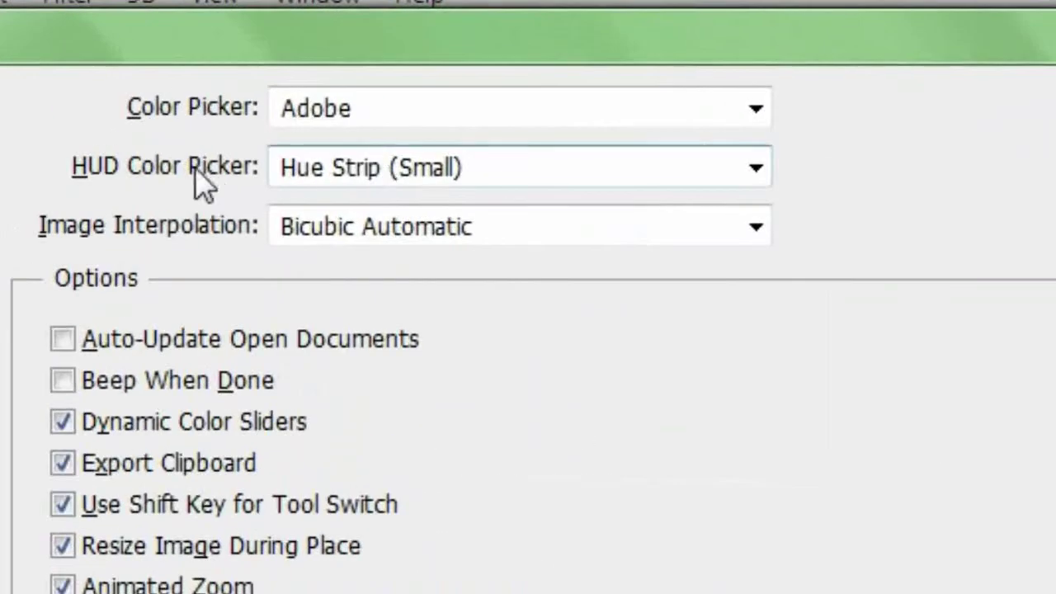
pyautogui.click(763, 152)
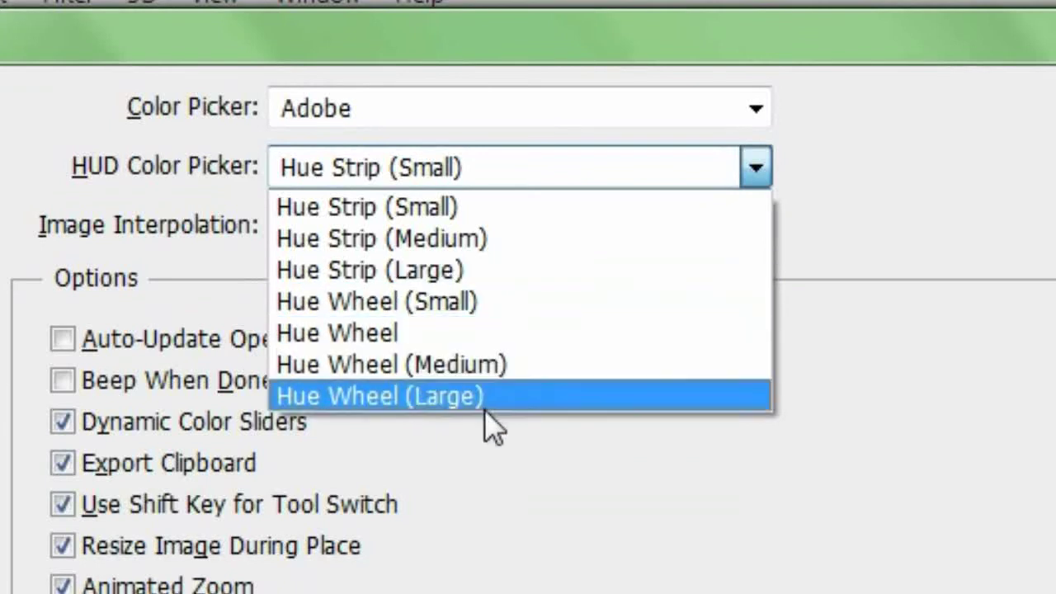
pyautogui.click(498, 335)
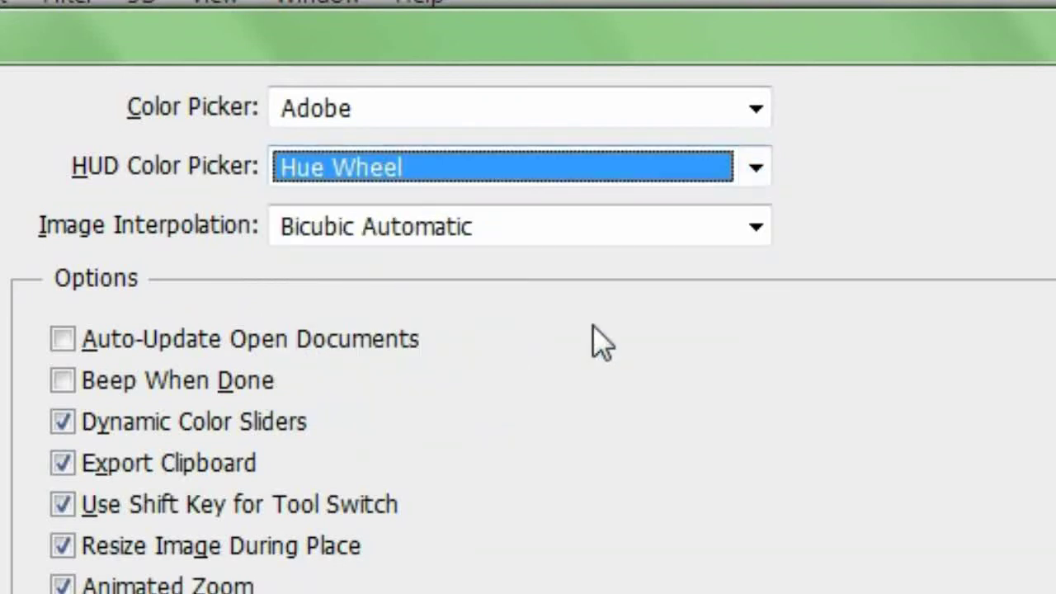
pyautogui.click(805, 66)
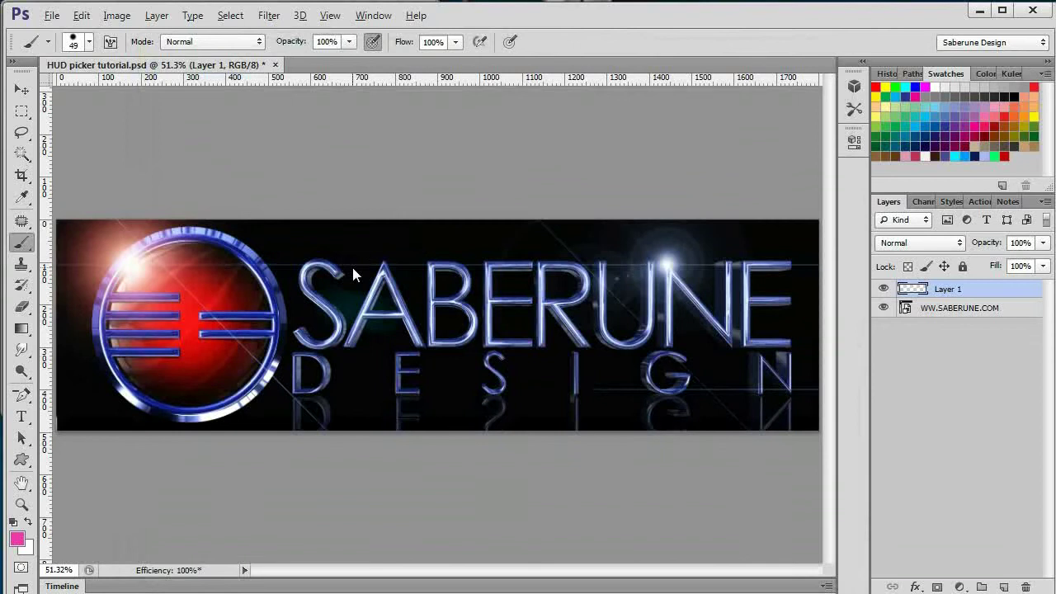
# Step: Drag in the on-canvas hue wheel to make the foreground colour bright blue
pyautogui.moveTo(352, 268)
pyautogui.mouseDown()
pyautogui.moveTo(405, 208)
pyautogui.moveTo(476, 307)
pyautogui.moveTo(396, 495)
pyautogui.moveTo(276, 548)
pyautogui.moveTo(190, 495)
pyautogui.moveTo(128, 417)
pyautogui.moveTo(136, 317)
pyautogui.moveTo(169, 243)
pyautogui.moveTo(328, 183)
pyautogui.moveTo(403, 209)
pyautogui.moveTo(463, 323)
pyautogui.moveTo(361, 464)
pyautogui.moveTo(212, 416)
pyautogui.moveTo(151, 306)
pyautogui.moveTo(156, 297)
pyautogui.moveTo(259, 443)
pyautogui.moveTo(337, 286)
pyautogui.moveTo(347, 317)
pyautogui.moveTo(314, 363)
pyautogui.moveTo(280, 290)
pyautogui.moveTo(325, 353)
pyautogui.moveTo(316, 284)
pyautogui.moveTo(377, 338)
pyautogui.moveTo(313, 347)
pyautogui.moveTo(272, 405)
pyautogui.moveTo(373, 273)
pyautogui.mouseUp()
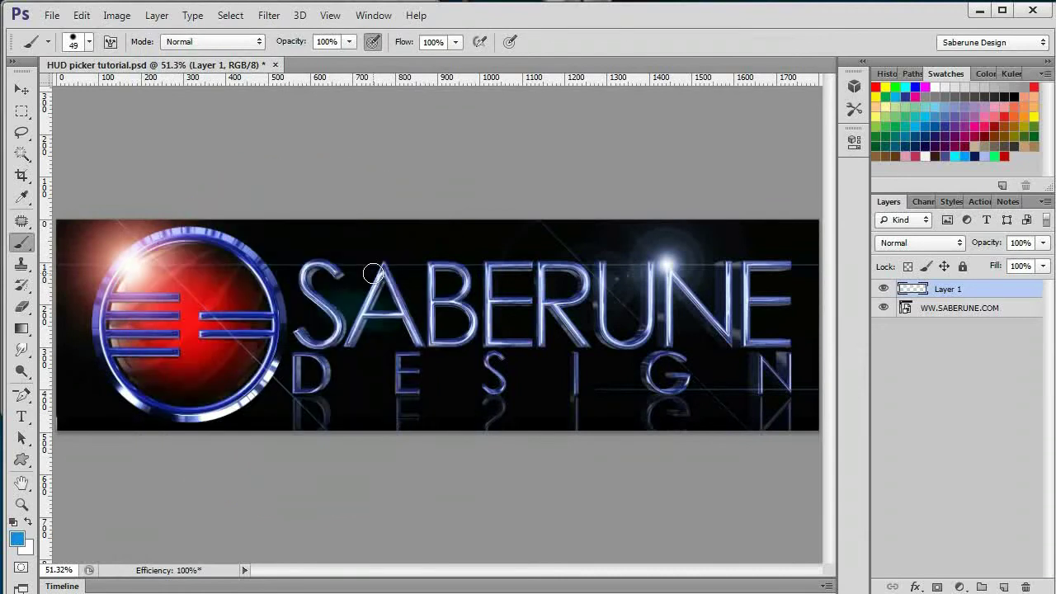